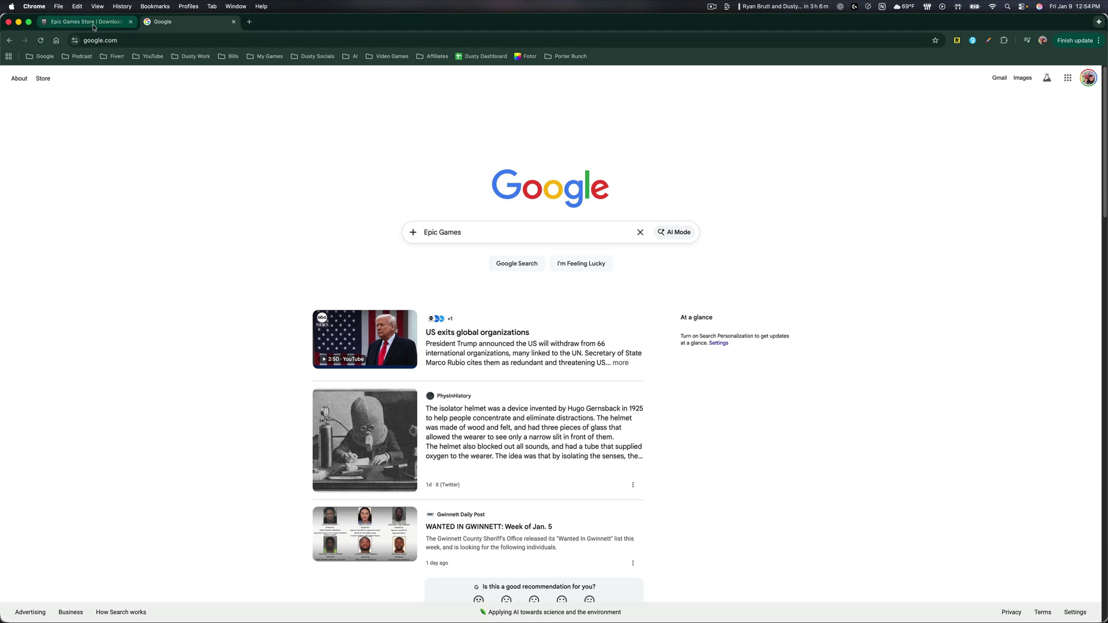
# Step: Search Google for 'Epic Games' and follow the result to the Epic Games Store homepage
pyautogui.click(92, 24)
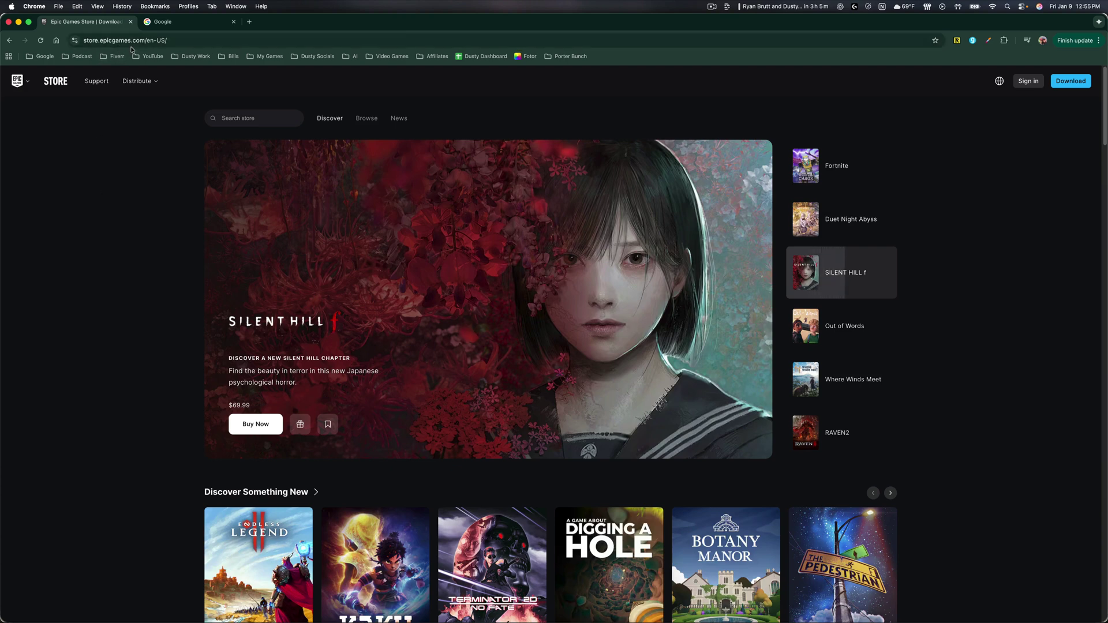
pyautogui.click(108, 40)
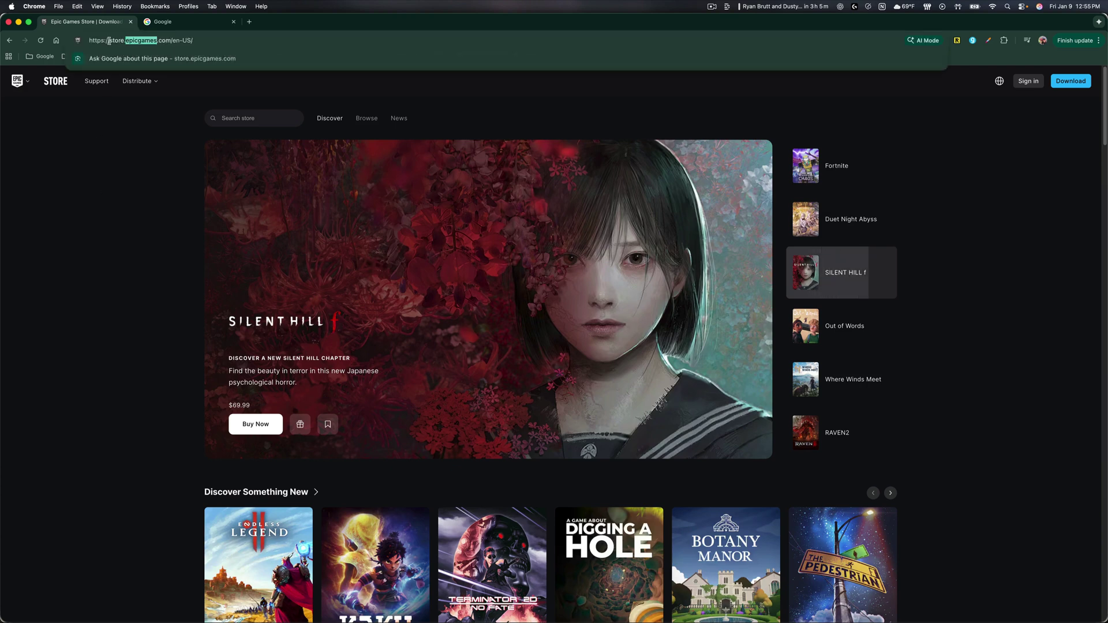
pyautogui.click(174, 27)
pyautogui.click(576, 231)
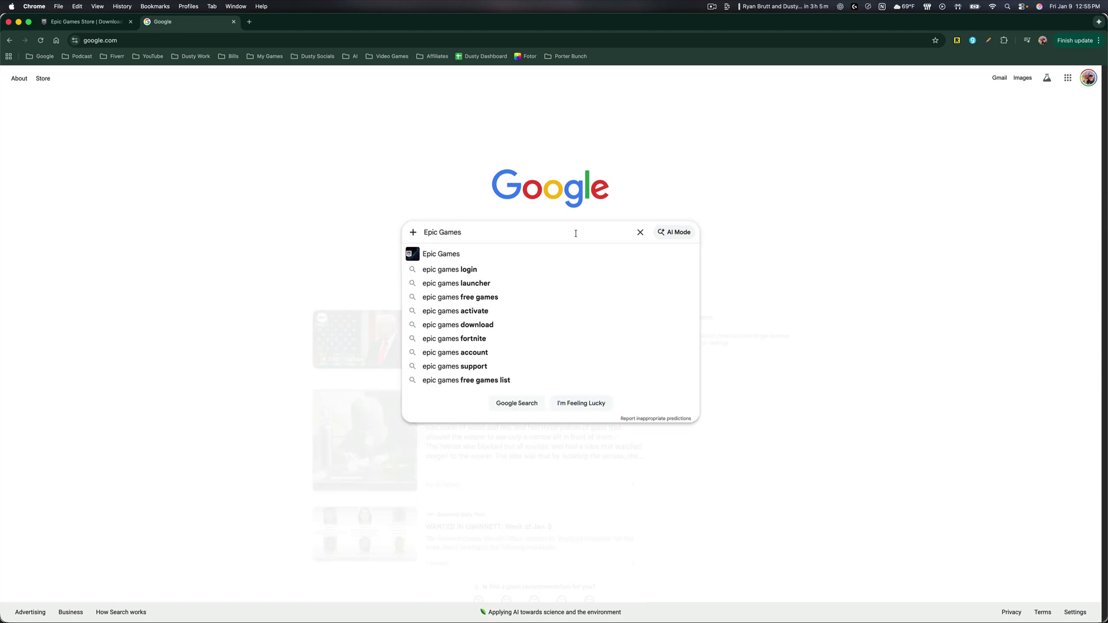
pyautogui.press('Return')
pyautogui.click(241, 164)
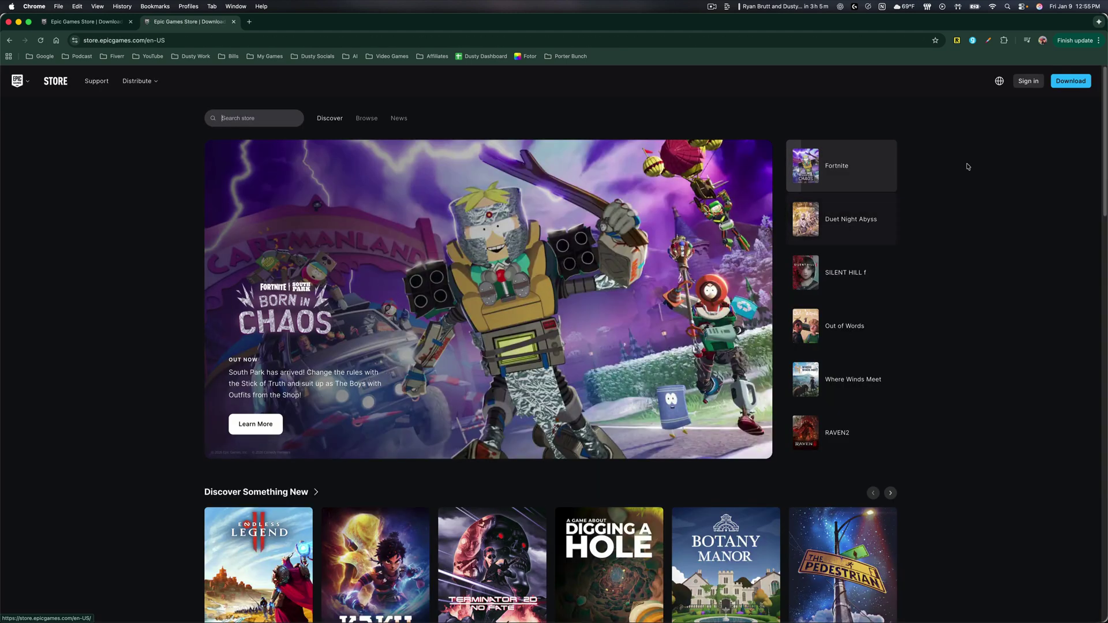
# Step: Sign in to the Epic account, submitting the emailed 6-digit security code with Remember device kept
pyautogui.click(1029, 80)
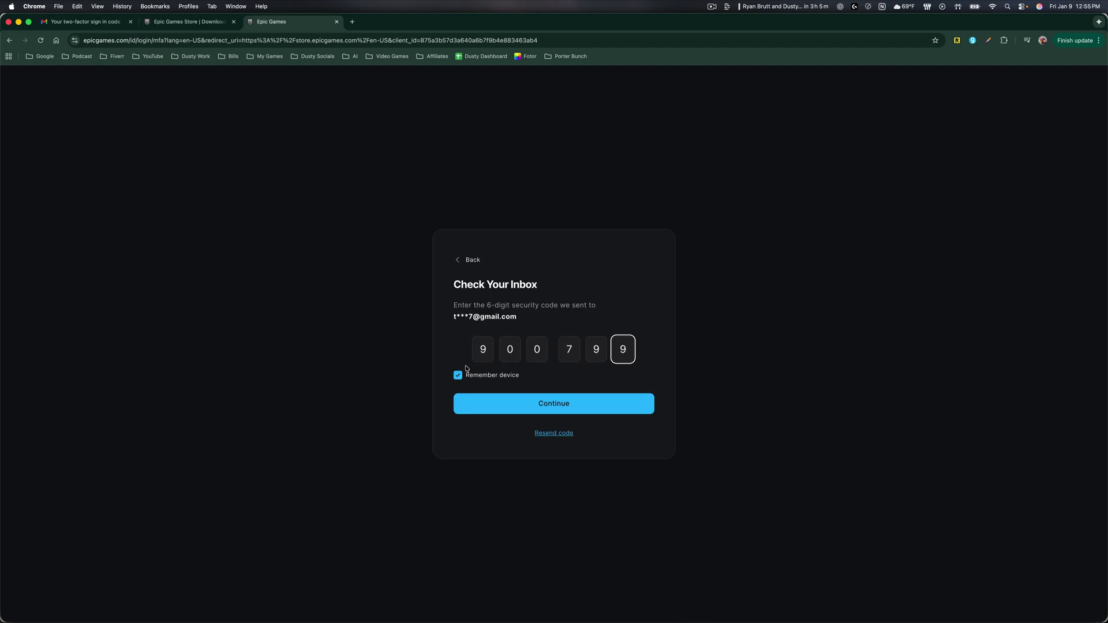
pyautogui.click(494, 411)
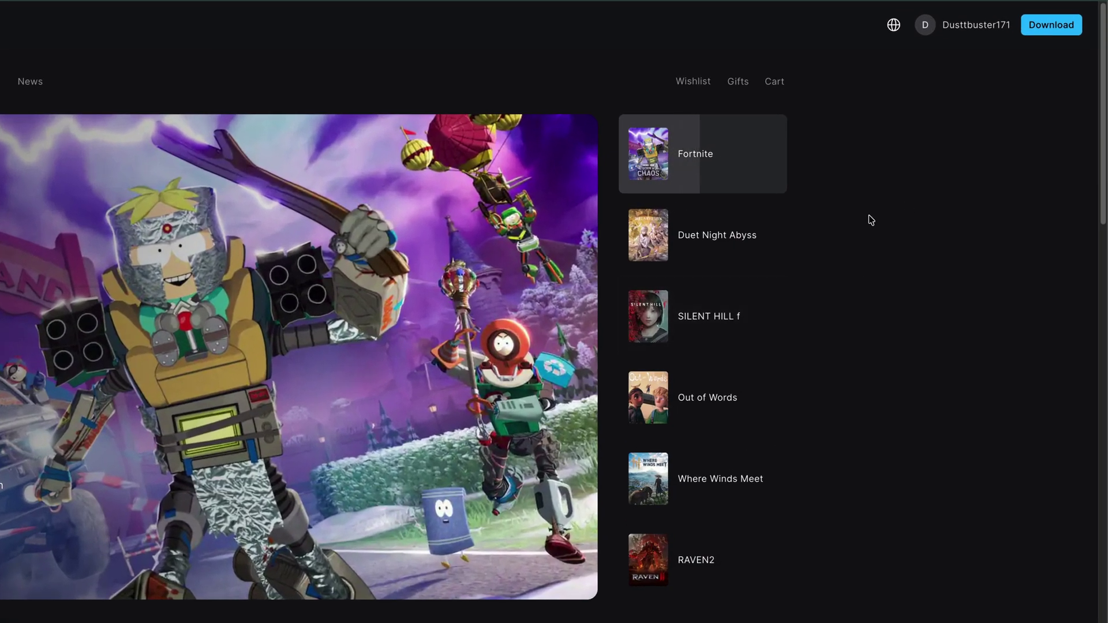
# Step: Go to the Account settings from the display-name menu at top right
pyautogui.click(957, 29)
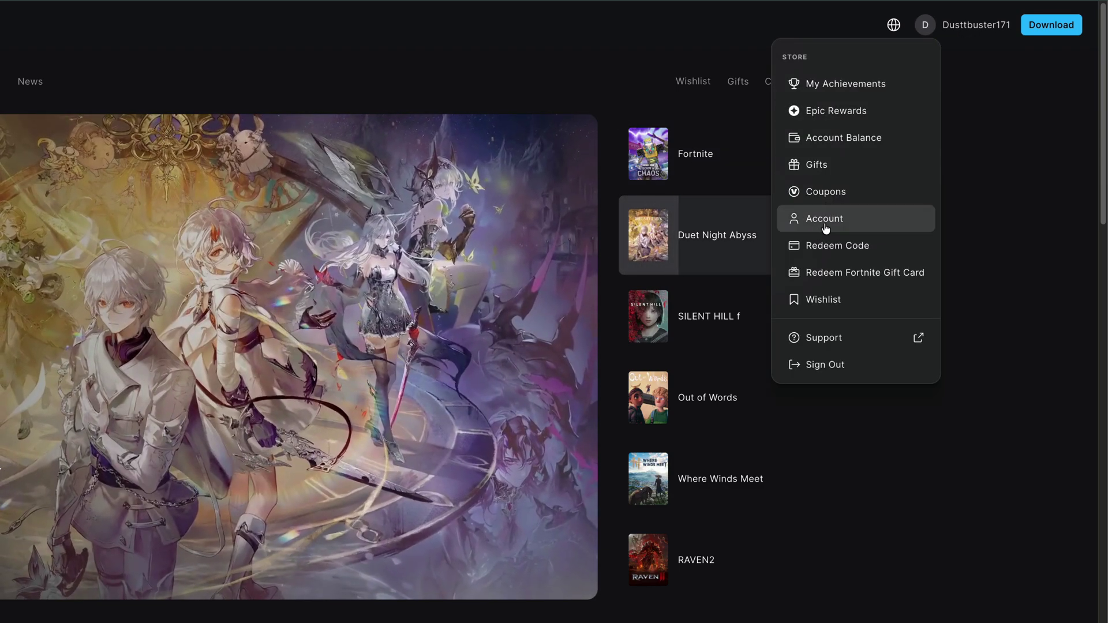
pyautogui.click(832, 226)
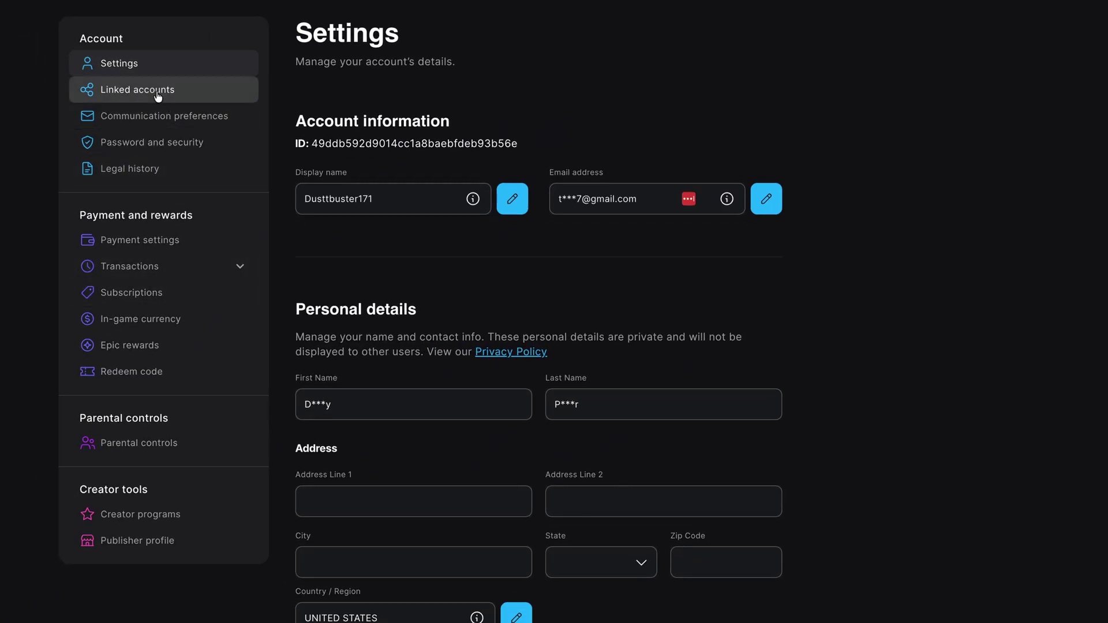
# Step: Link a PlayStation Network account from the Linked accounts page via the Sony sign-in
pyautogui.click(96, 90)
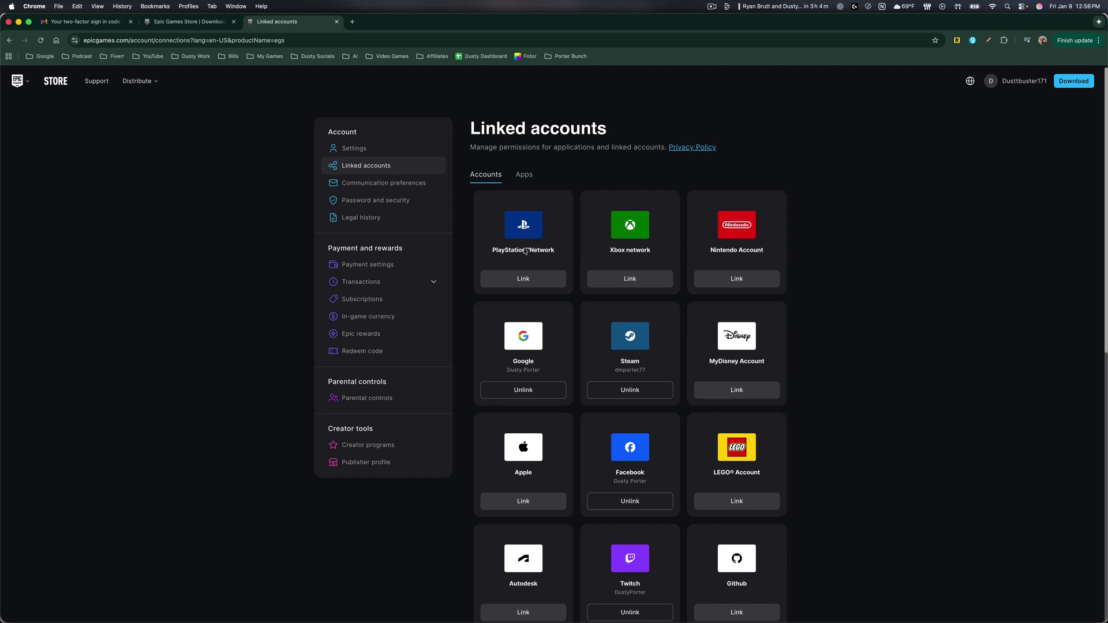
pyautogui.click(520, 281)
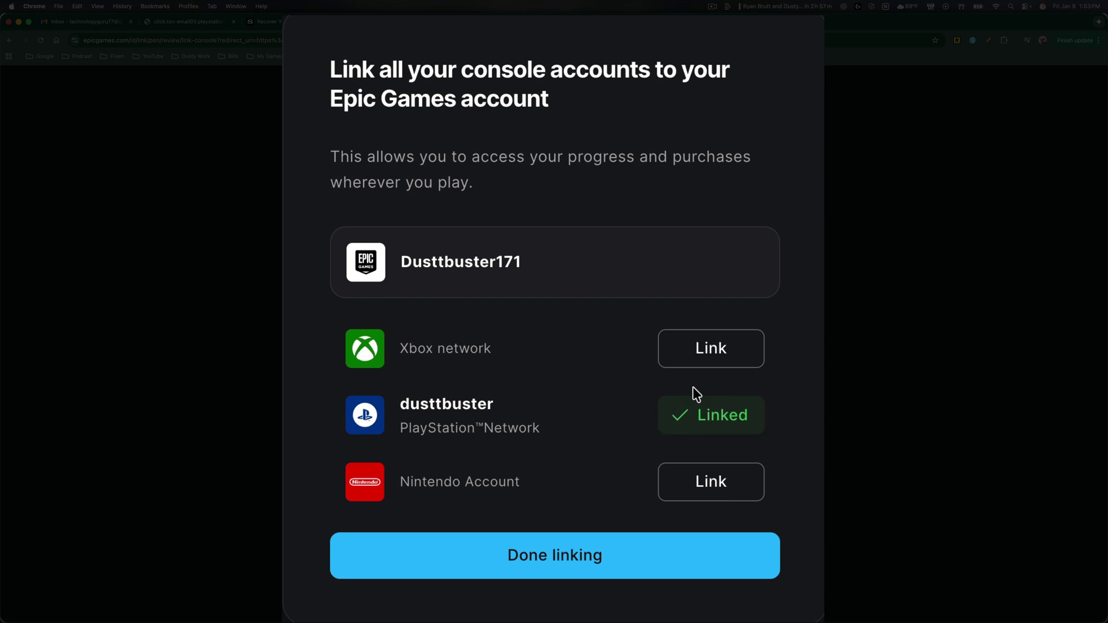
# Step: Confirm Done linking so the page reloads showing PlayStation Network linked successfully
pyautogui.click(535, 561)
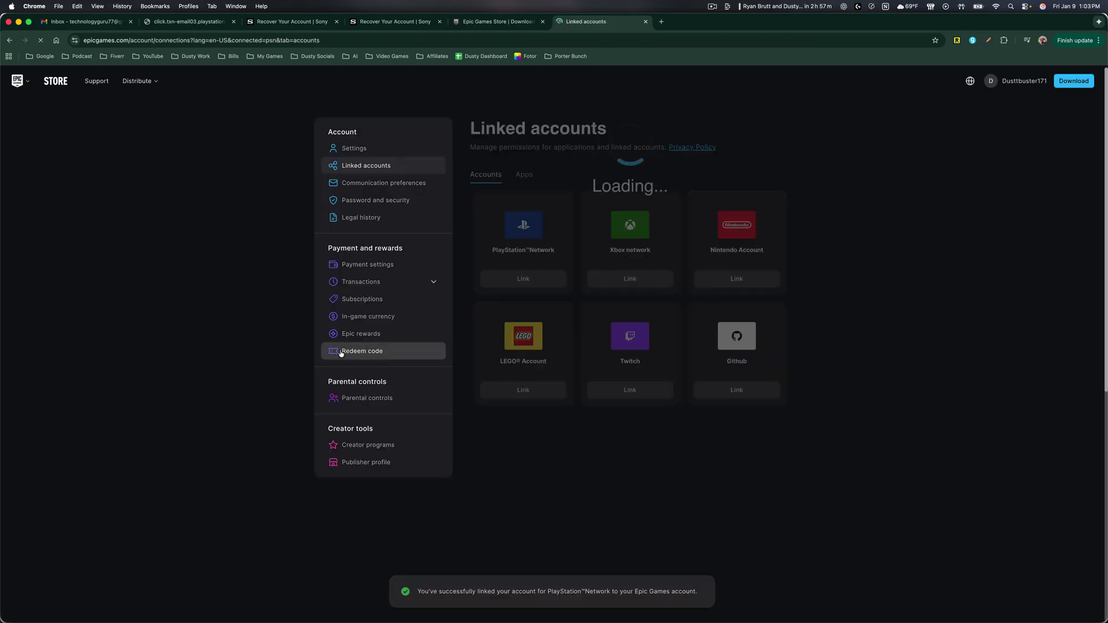